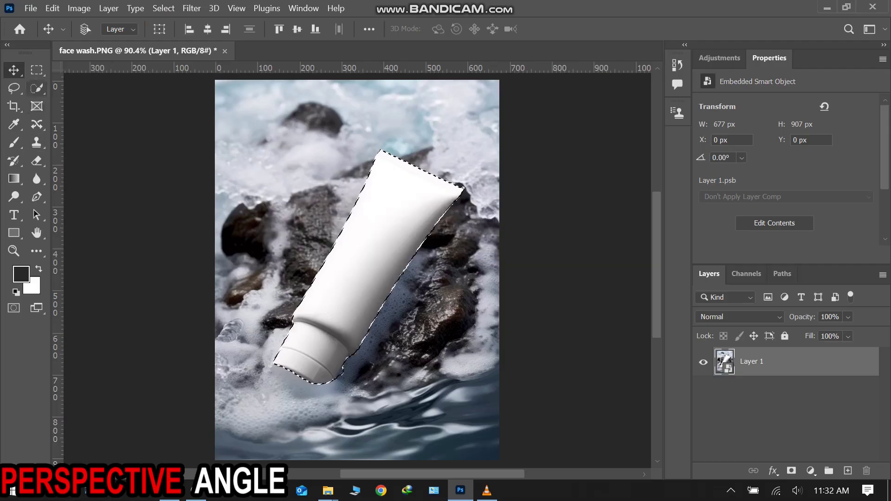
Step: Subtract the cap from the tube selection and copy the remaining tube body to a new layer
click(37, 87)
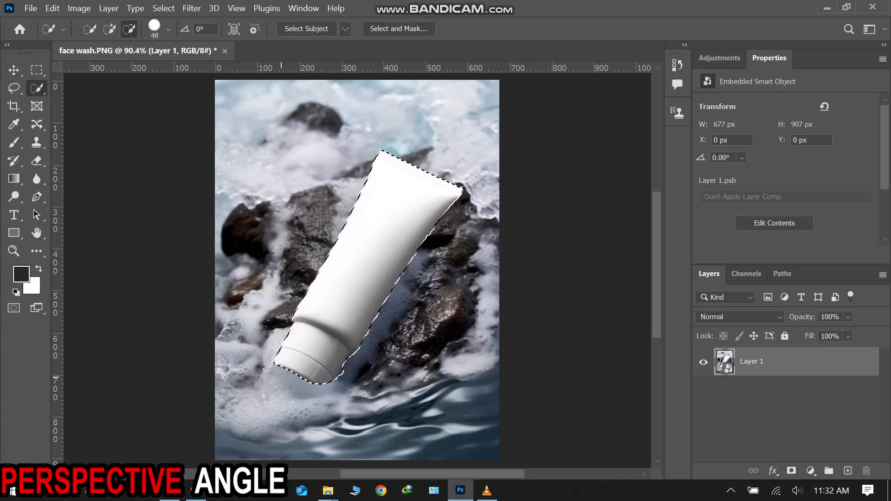
drag(286, 355, 325, 374)
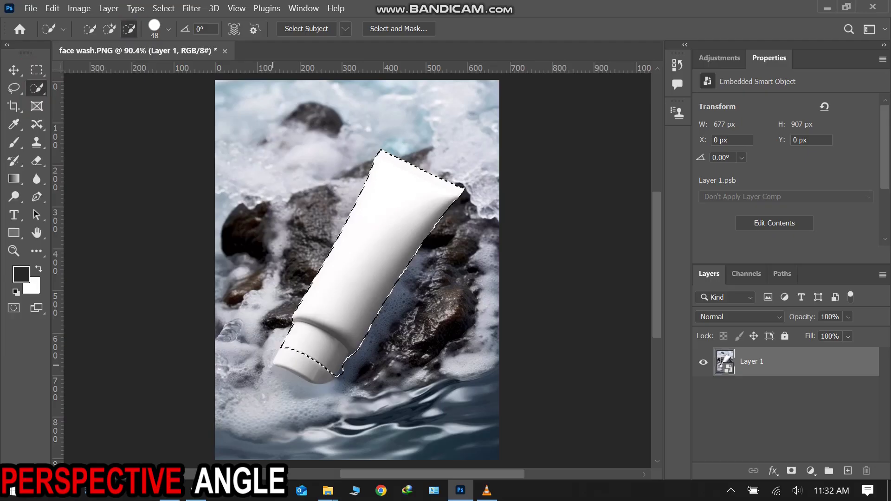
drag(297, 341, 334, 358)
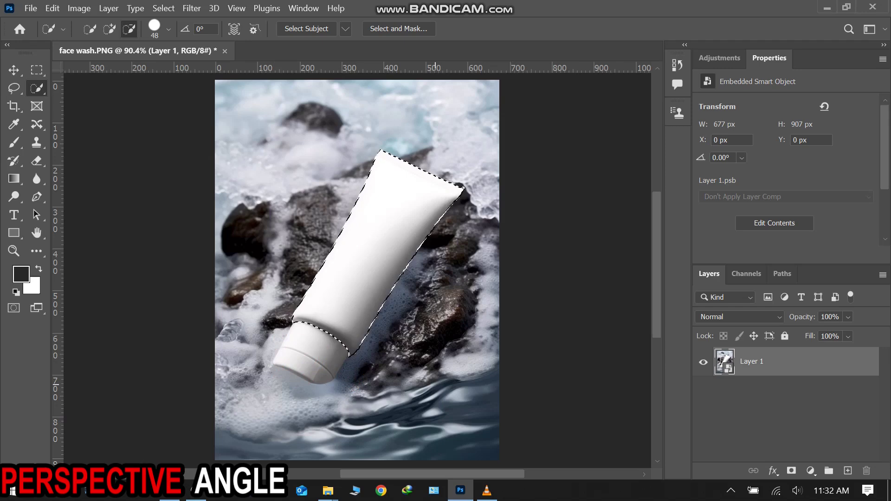
key(ctrl+j)
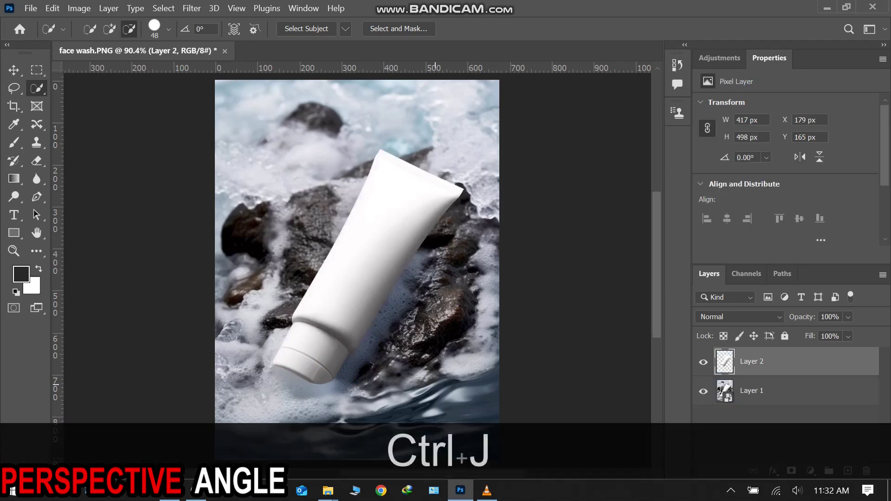
key(v)
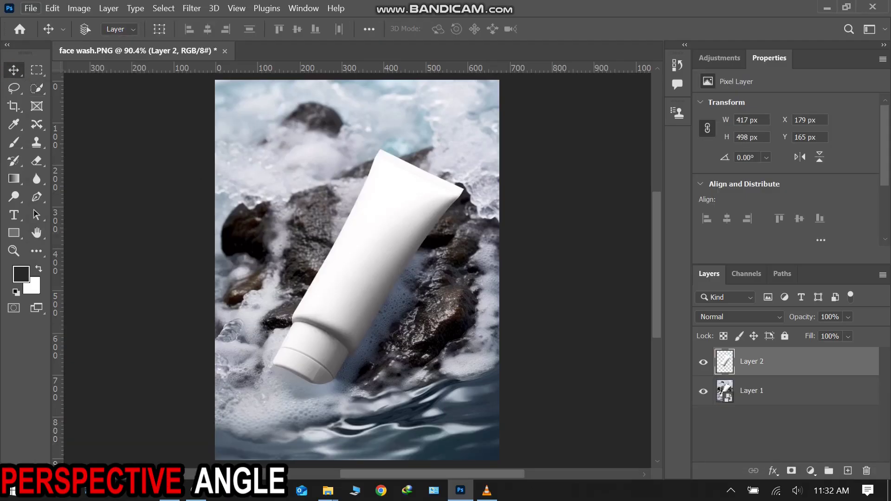
Step: Place the label artwork file "1" from the youtube folder as an embedded object
click(32, 8)
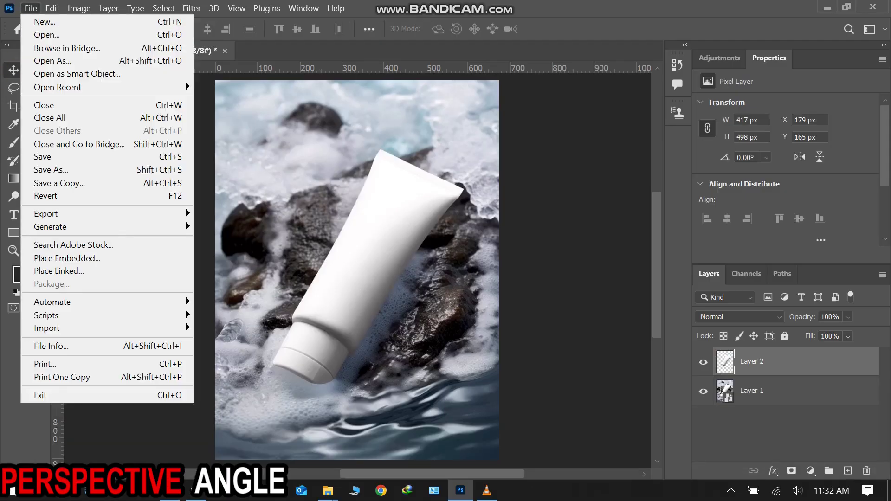
click(68, 258)
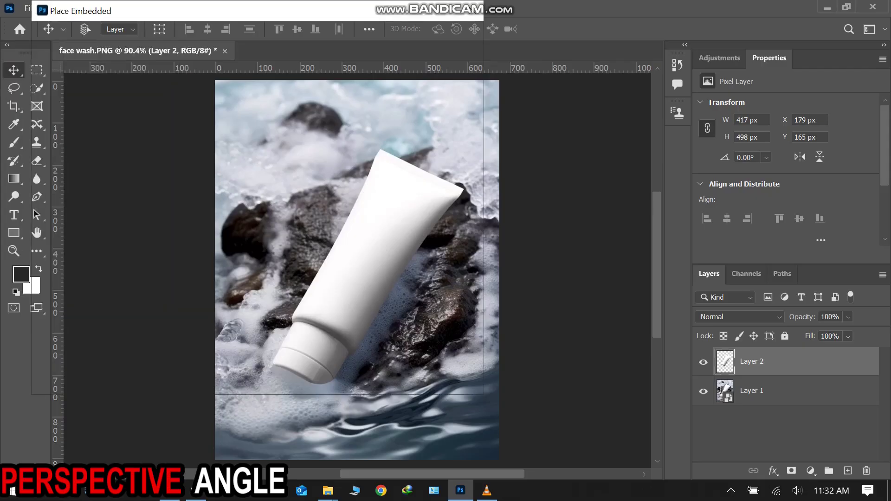
click(354, 112)
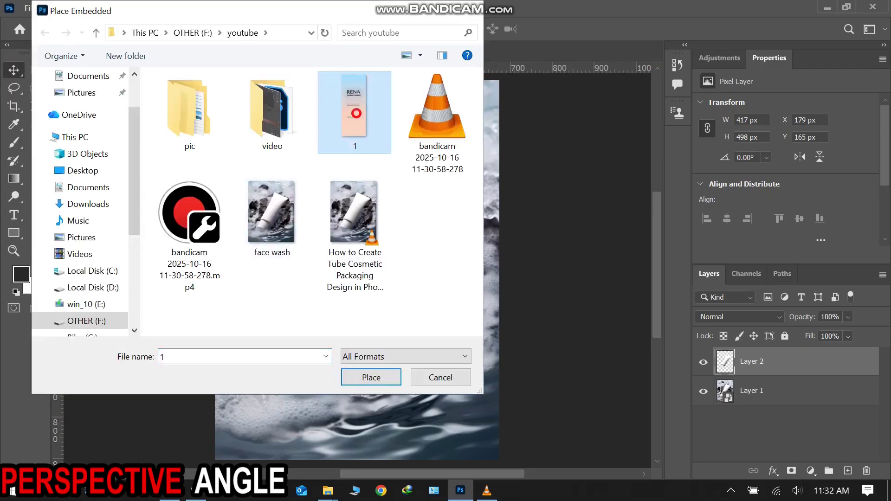
key(Return)
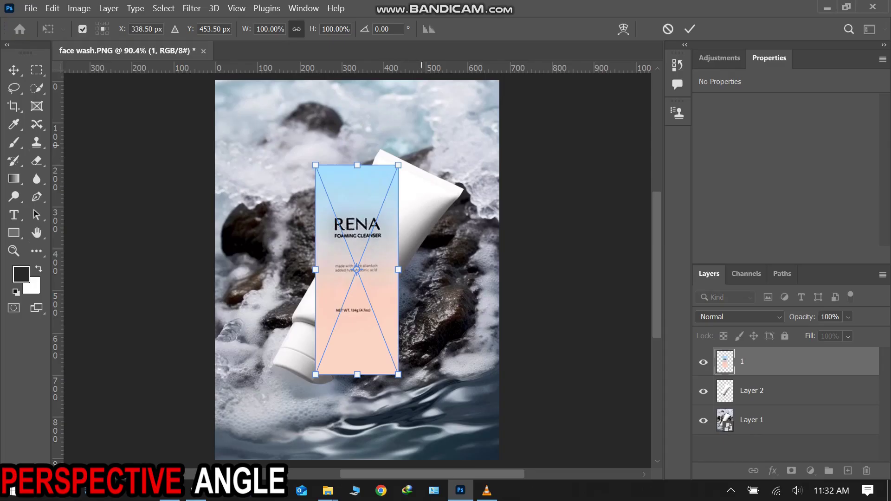
Step: Rotate the label artwork to about 26.4° and position it over the tube body
drag(400, 130, 465, 173)
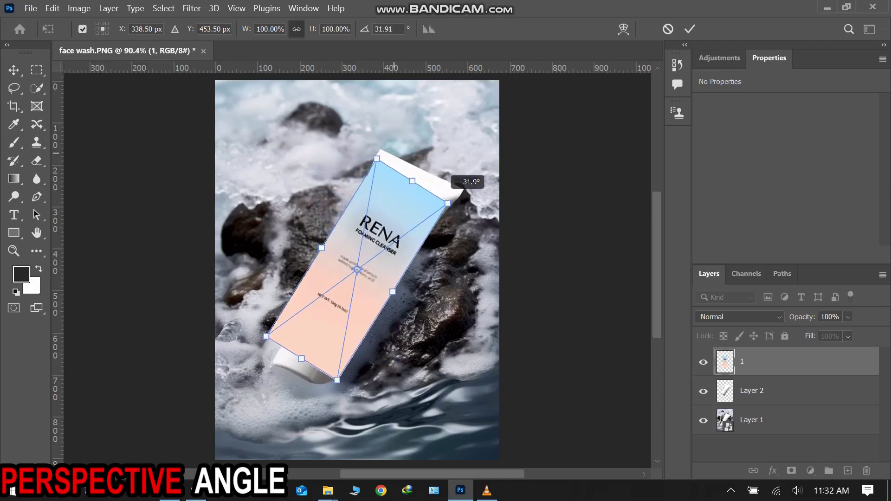
drag(435, 207, 445, 198)
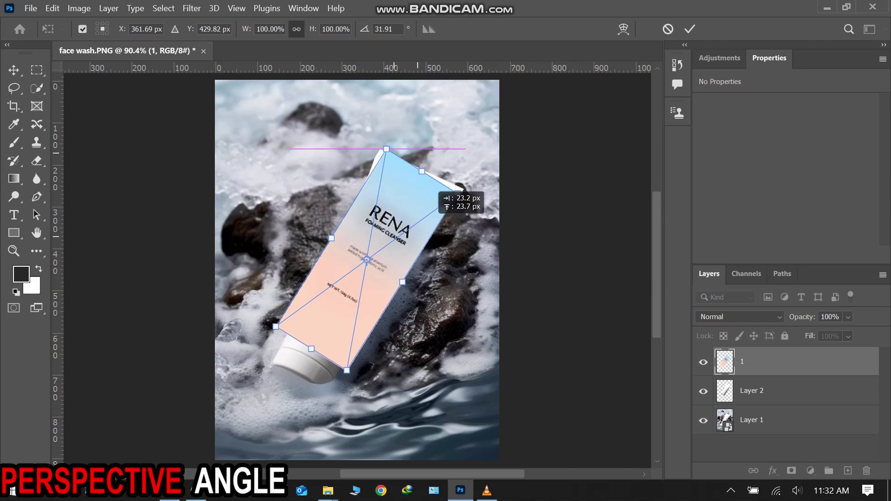
mouse_move(485, 169)
mouse_down()
mouse_move(467, 165)
mouse_move(481, 161)
mouse_move(474, 156)
mouse_up()
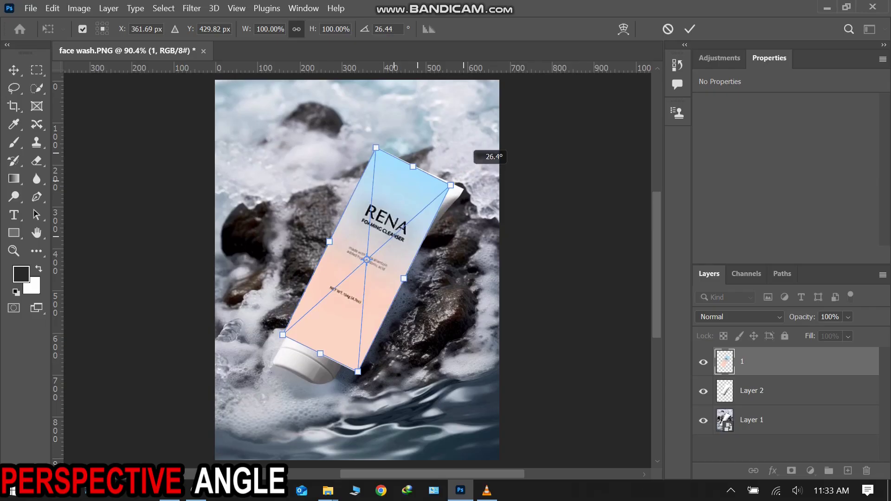
drag(463, 178, 463, 178)
drag(430, 211, 437, 212)
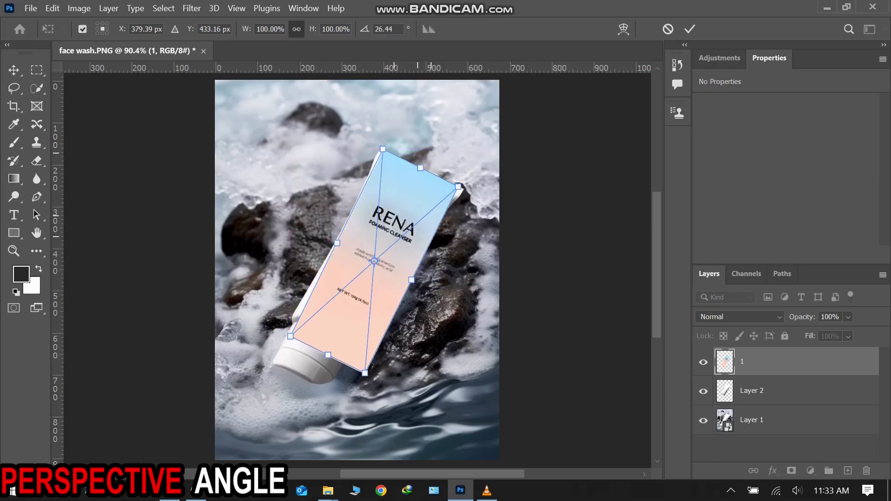
Step: Enlarge the label artwork to about 119% and rotate it to about 27.4° so it covers the tube body, applying the transform
drag(337, 243, 333, 241)
drag(412, 280, 418, 283)
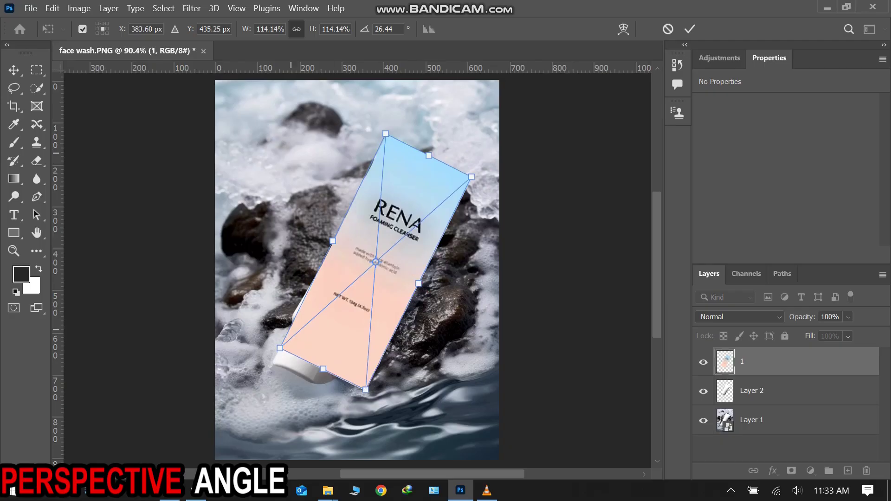
drag(476, 167, 474, 169)
drag(382, 264, 371, 261)
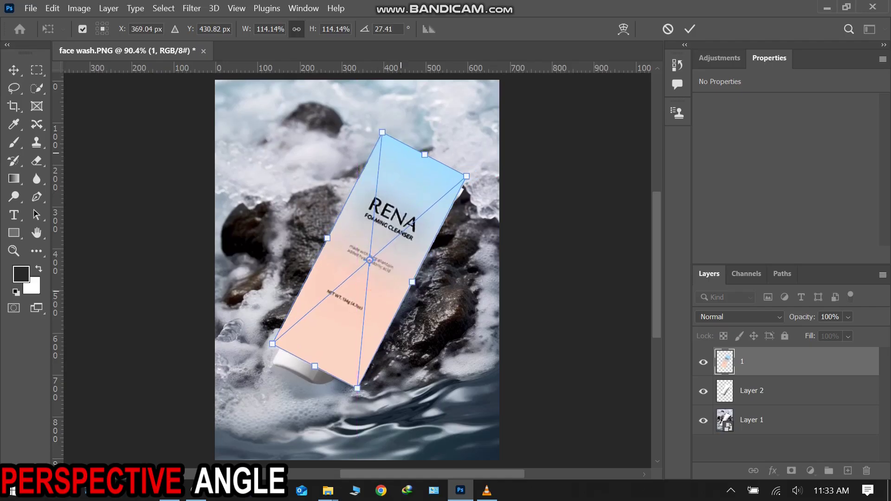
drag(412, 283, 416, 284)
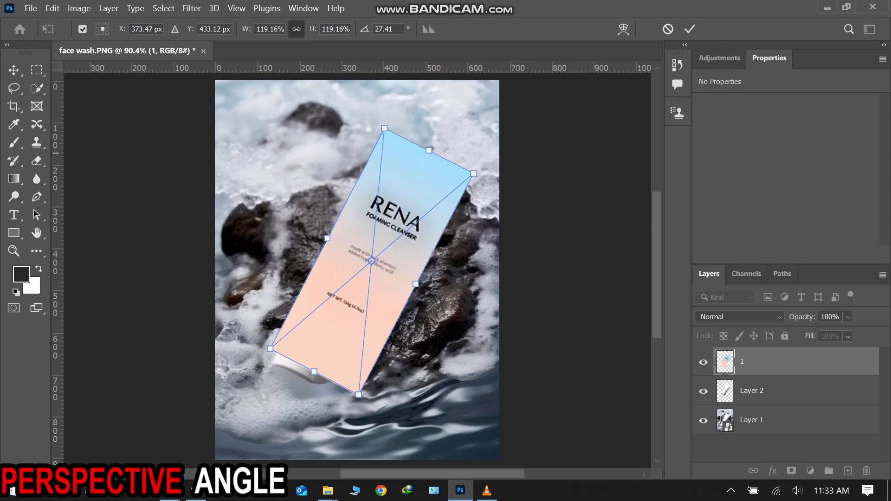
key(Return)
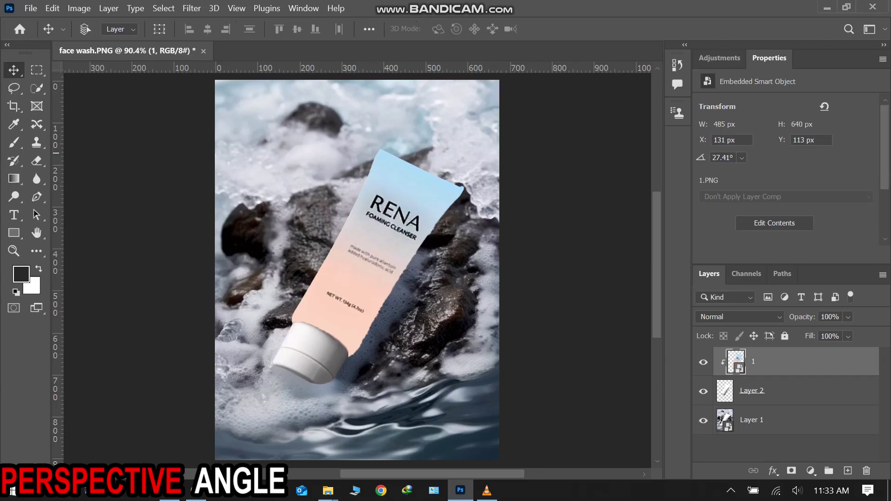
Step: Clip the label layer to the copied tube body in Layer 2
key(ctrl+alt+g)
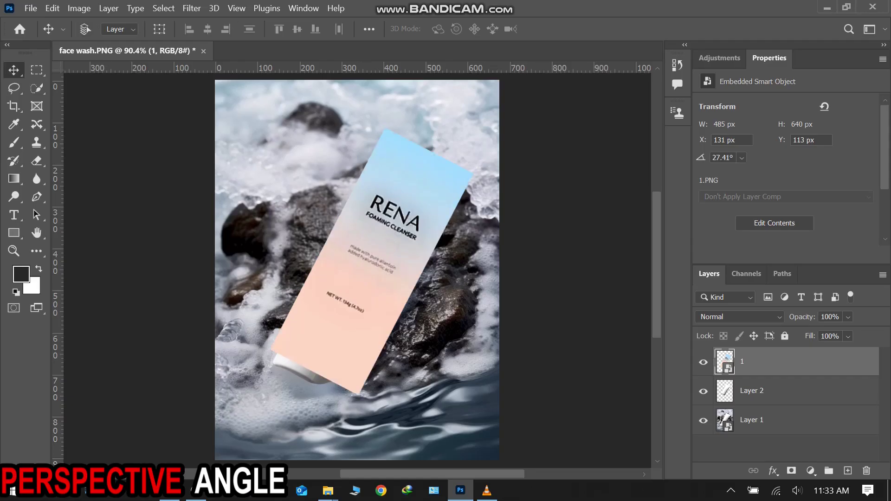
right_click(790, 361)
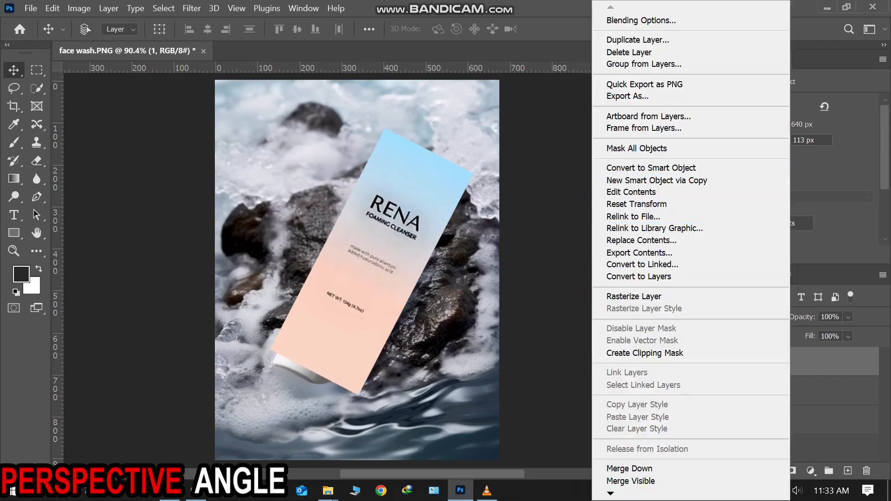
click(642, 353)
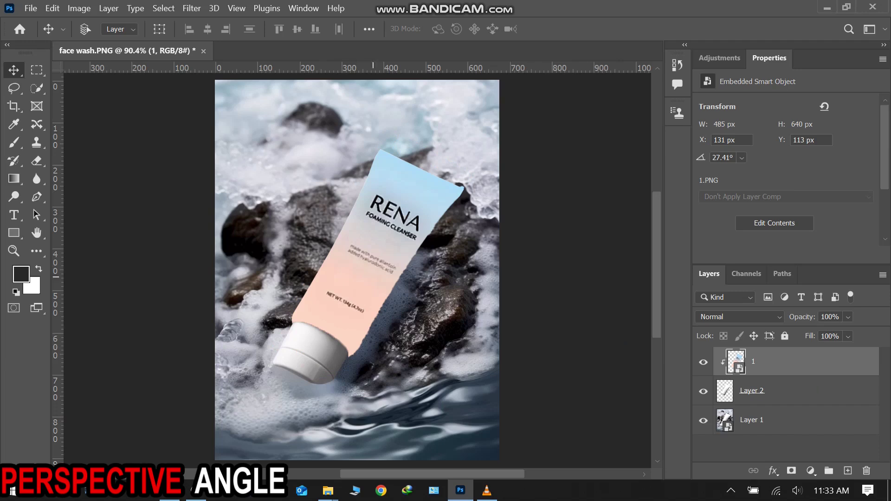
Step: Nudge the label left to X 127 px and set its blend mode to Multiply
click(370, 266)
key(Left)
key(Left)
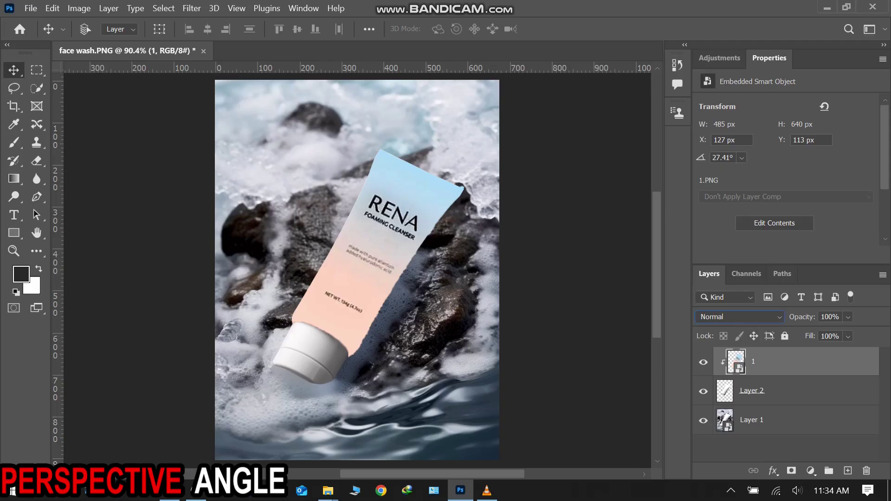
click(740, 316)
click(743, 176)
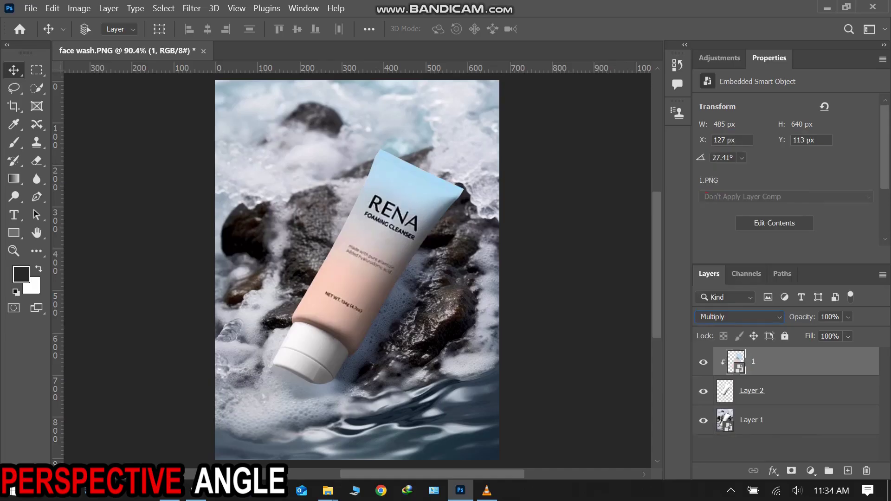
Step: Split the label layer's Blend If white slider for the underlying layer, with the upper half at 255, to blend in the tube's highlights
right_click(867, 360)
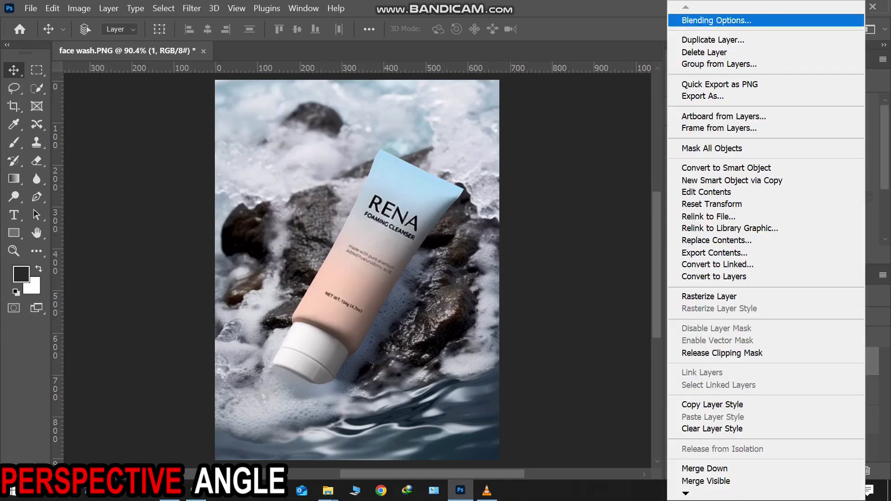
click(724, 20)
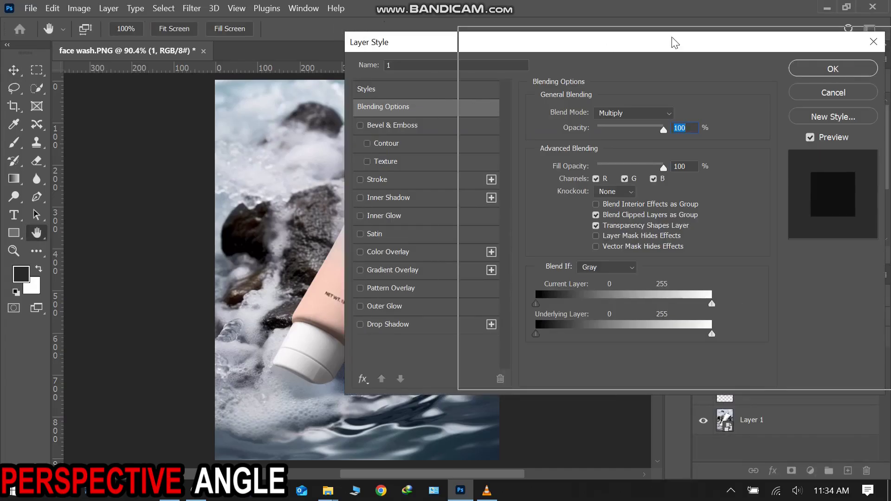
drag(672, 40, 793, 35)
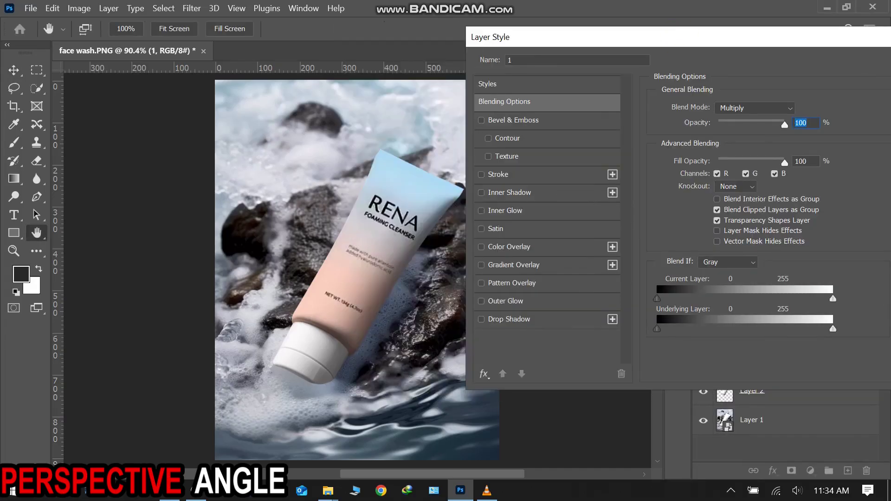
drag(833, 329, 825, 329)
alt+click(824, 329)
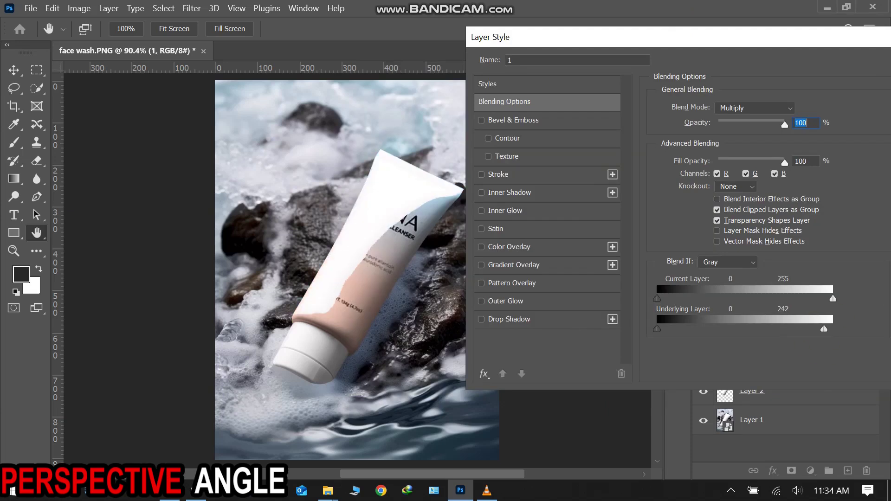
mouse_move(824, 329)
mouse_down()
mouse_move(835, 329)
mouse_move(822, 329)
mouse_up()
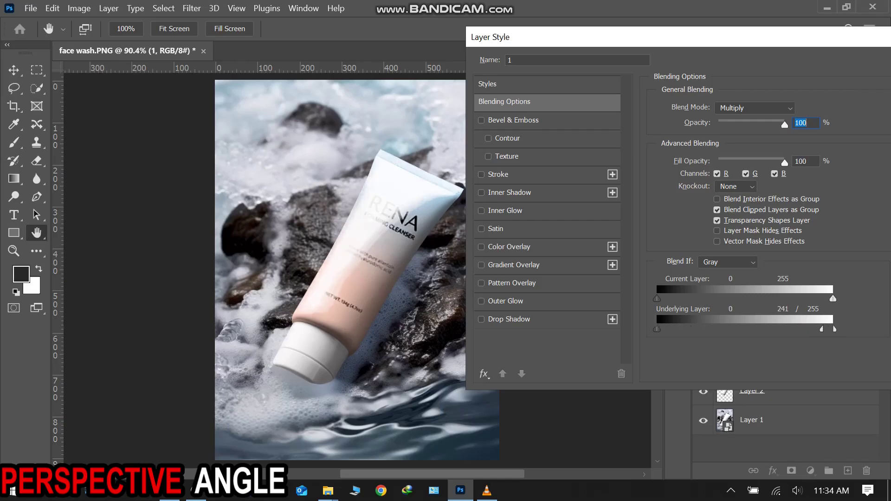
mouse_move(822, 329)
mouse_down()
mouse_move(807, 330)
mouse_move(826, 329)
mouse_up()
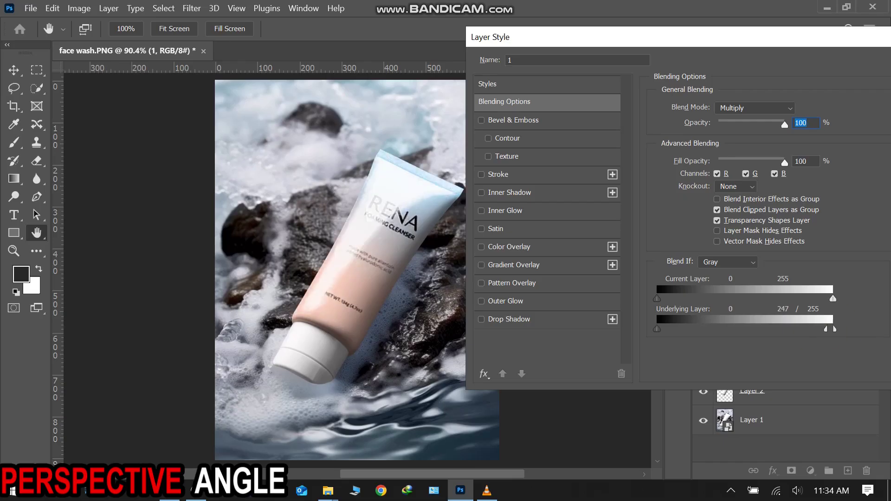
drag(798, 42, 706, 55)
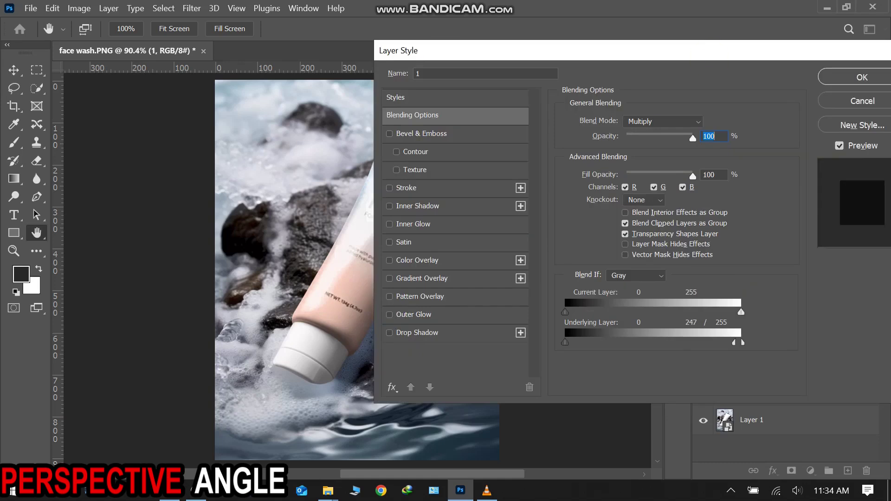
drag(734, 342, 730, 342)
click(862, 77)
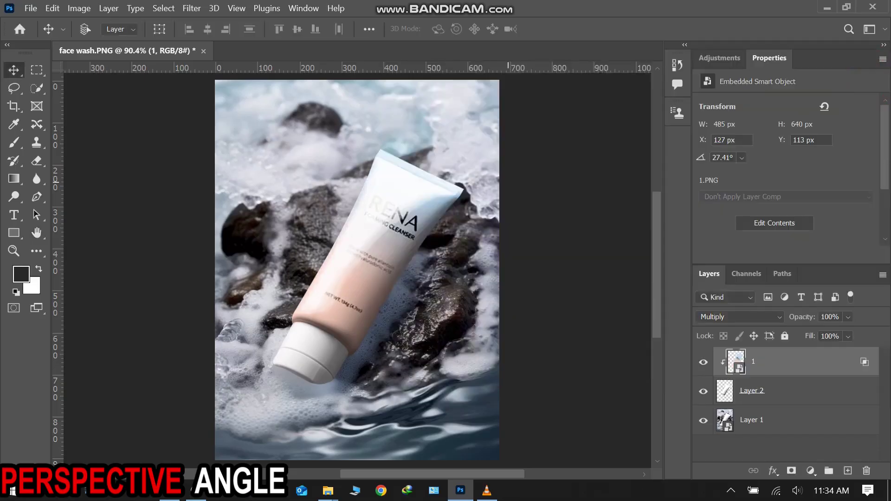
Step: Inspect the label's blending on the tube up close, comparing it with the label layer hidden and shown
scroll(381, 222, up, 5)
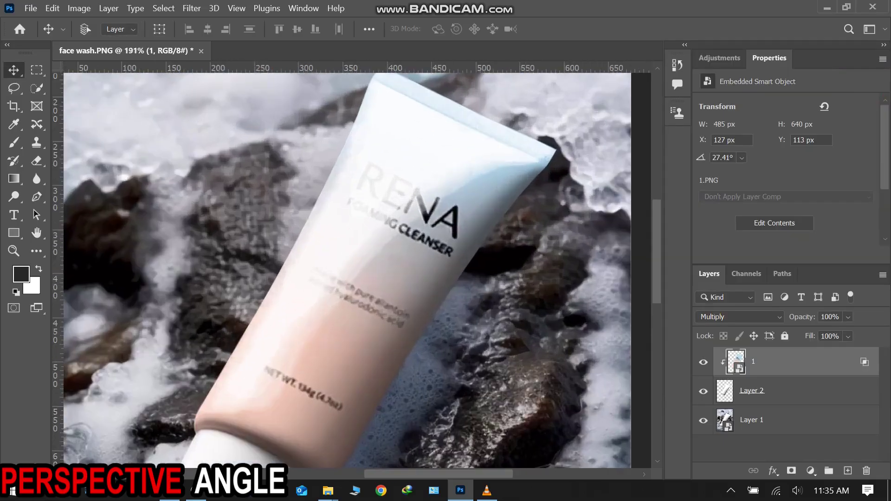
click(704, 363)
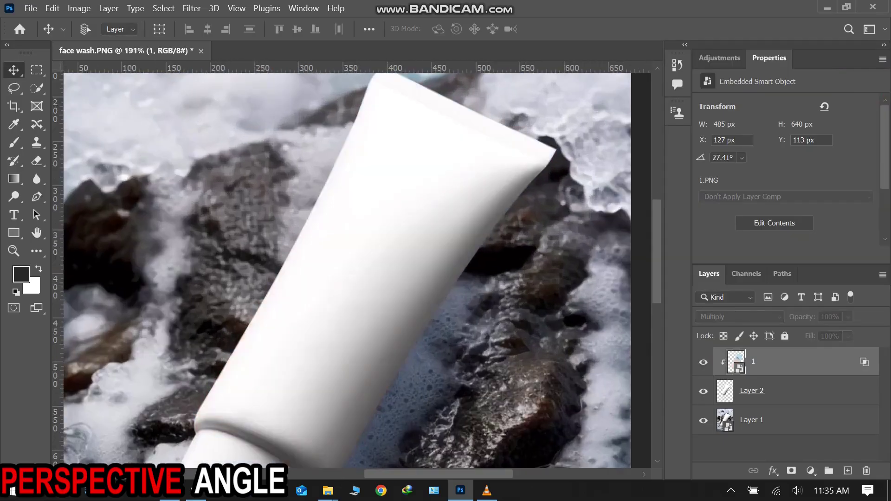
click(704, 362)
click(703, 362)
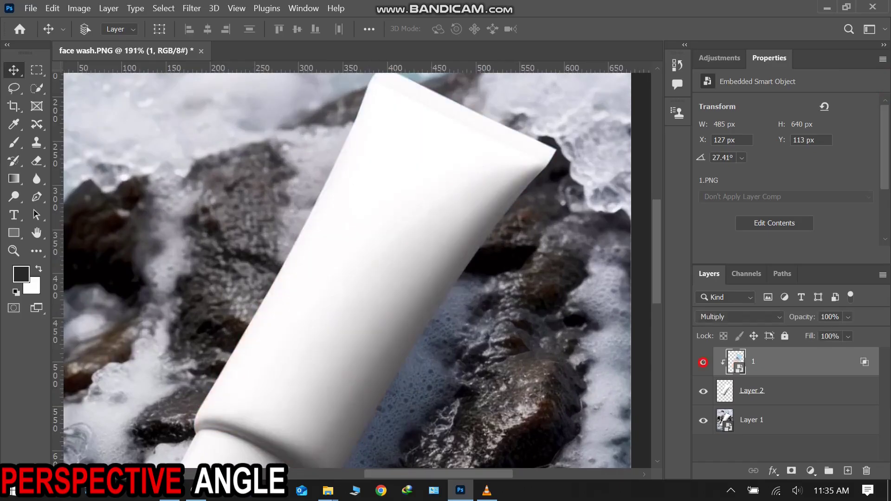
scroll(362, 269, down, 2)
scroll(399, 298, down, 3)
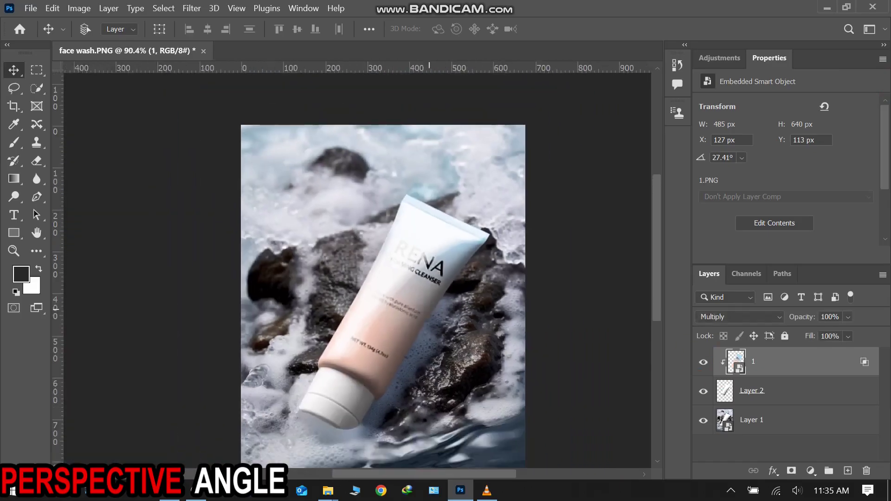
key(ctrl+0)
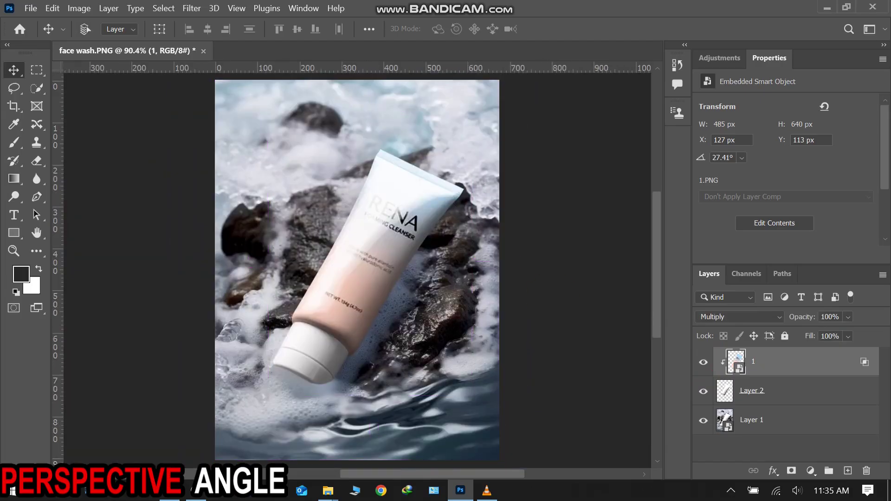
Step: Group the label layer together with the tube body in Layer 2
key(ctrl)
click(792, 392)
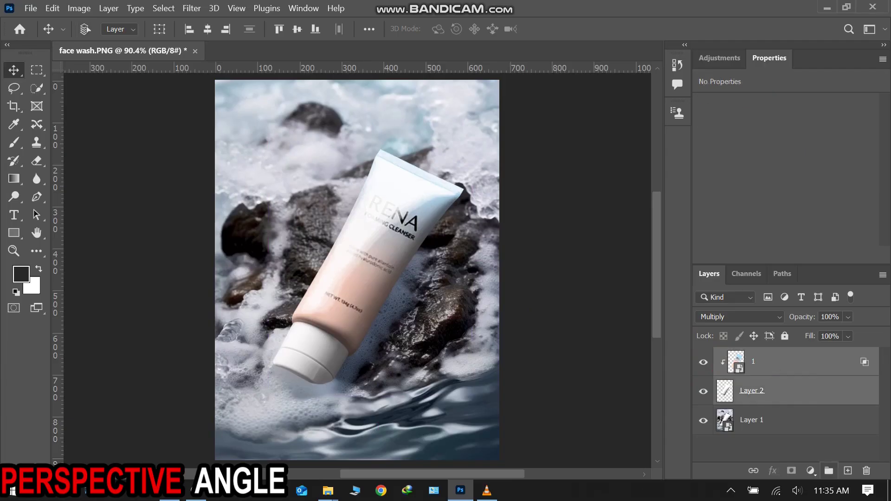
click(829, 471)
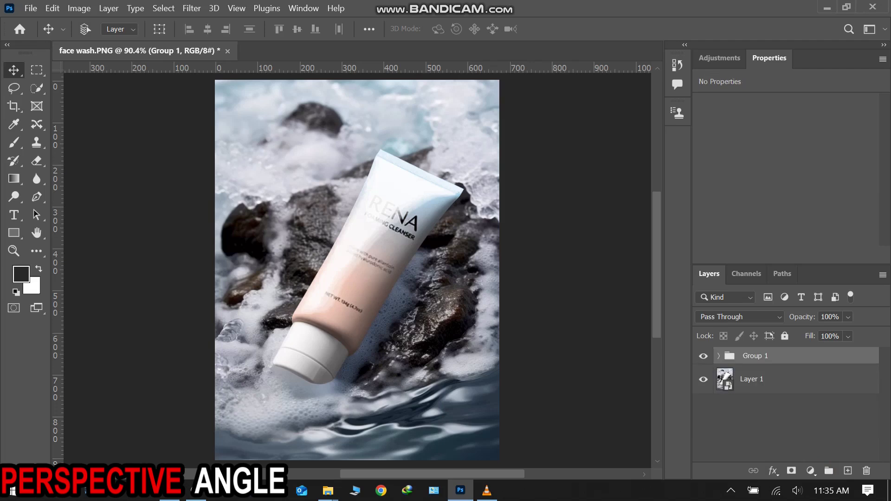
Step: Compare the tube with and without the label by toggling the visibility of Group 1
click(703, 356)
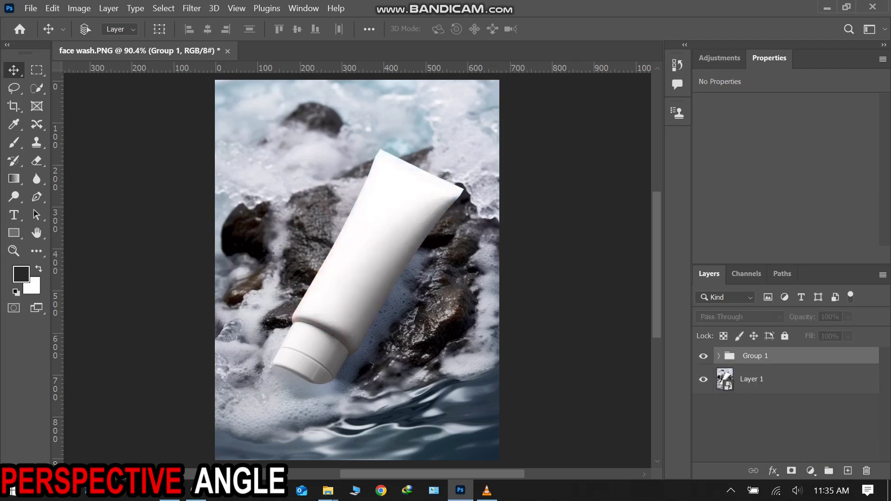
click(704, 356)
click(704, 356)
click(704, 356)
click(704, 356)
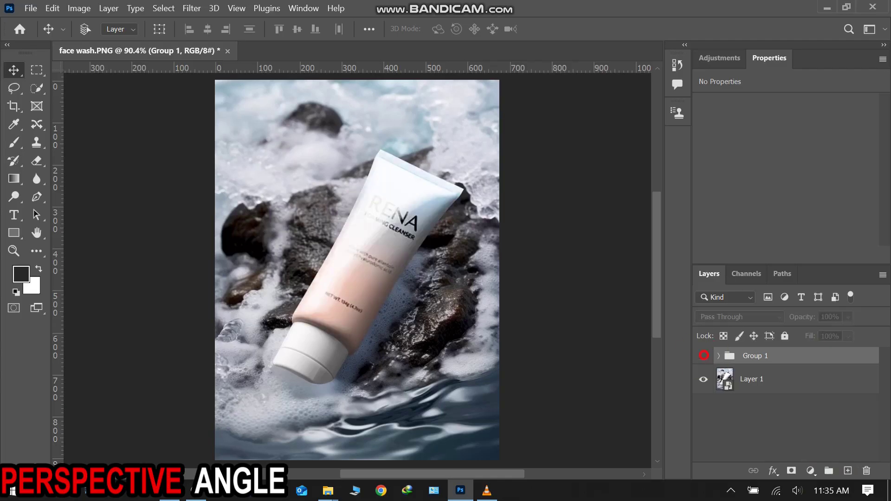
click(704, 356)
click(704, 356)
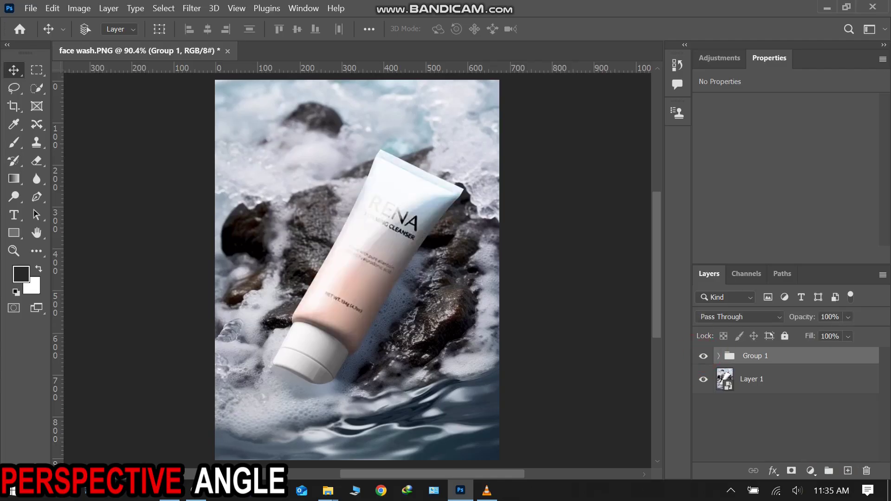